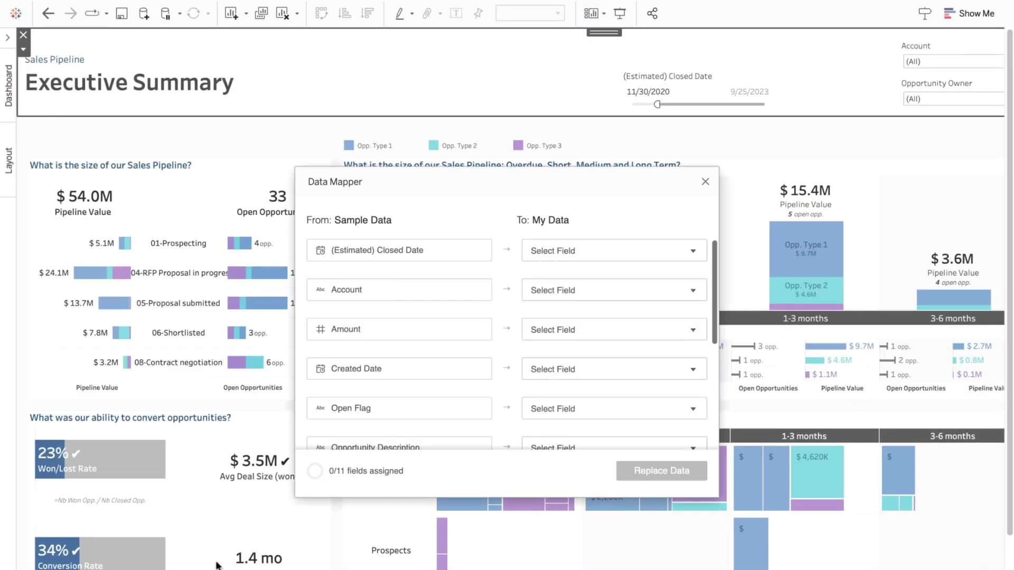
- Map (Estimated) Closed Date to Close Date, Account to Account Name, Amount to Amount, and Created Date to Created Date
click(549, 250)
click(562, 297)
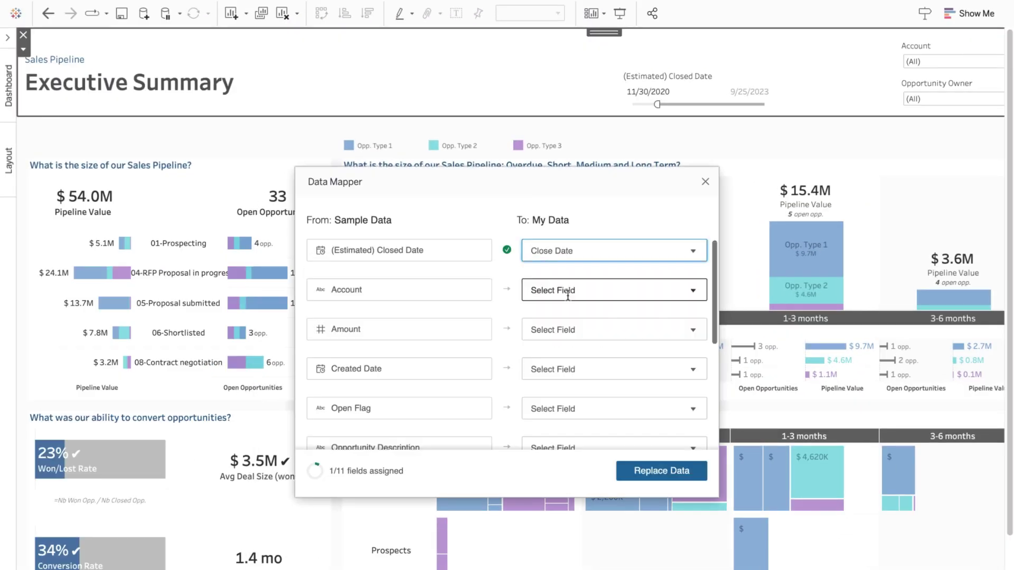
click(567, 294)
click(583, 337)
click(565, 329)
text(amoun)
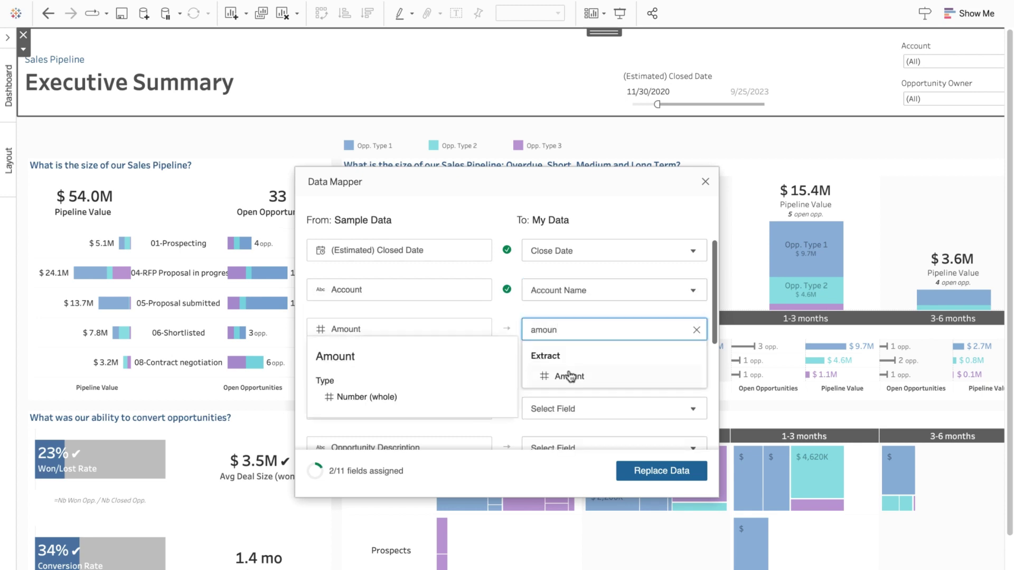
click(566, 376)
click(569, 369)
click(576, 303)
- Map Open Flag to Is Open Flag, Opportunity Description to Description, and Opportunity Id to Opportunity Id
scroll(577, 369, down, 3)
click(570, 321)
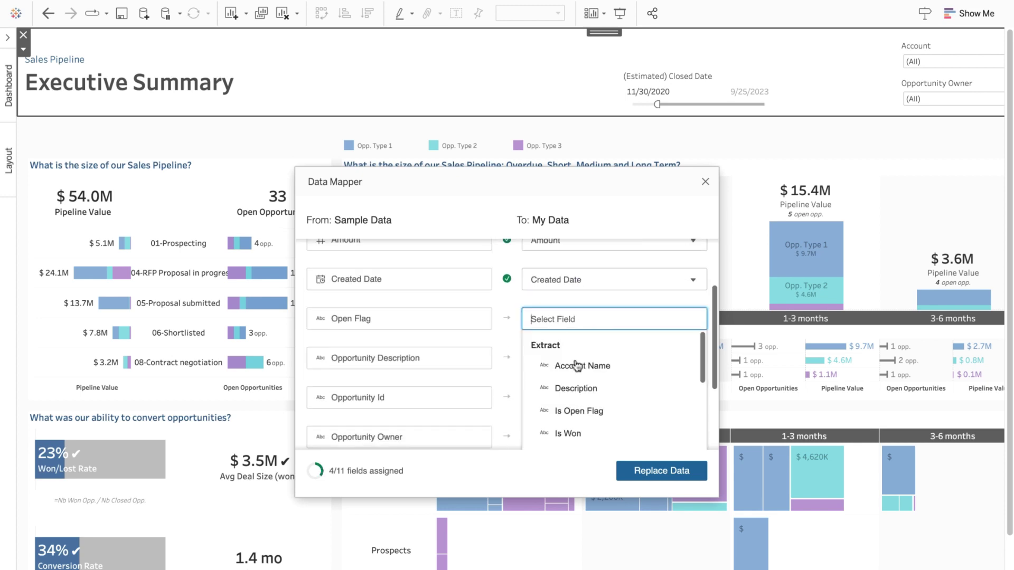
click(578, 410)
click(566, 271)
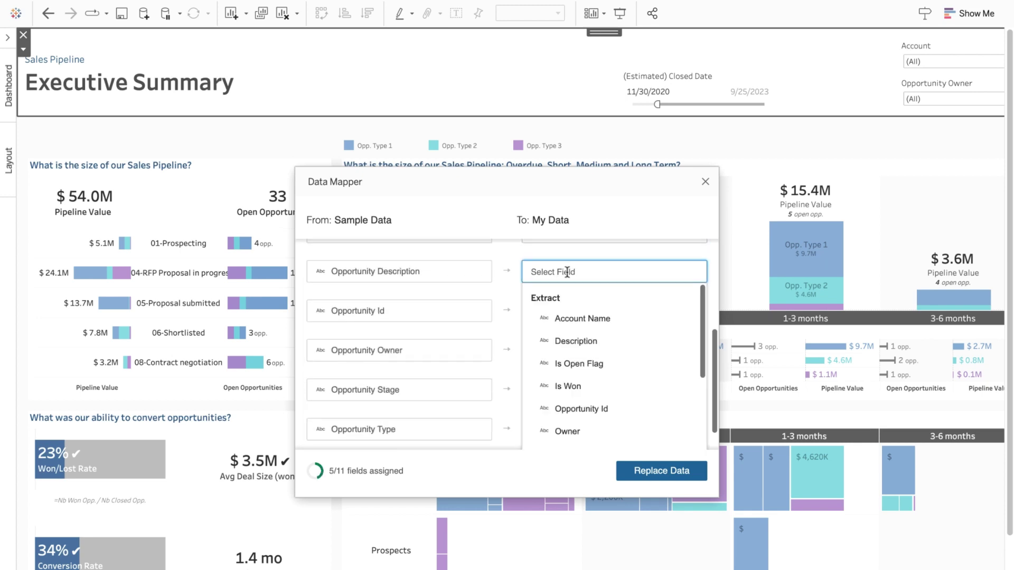
click(582, 353)
click(530, 315)
click(579, 437)
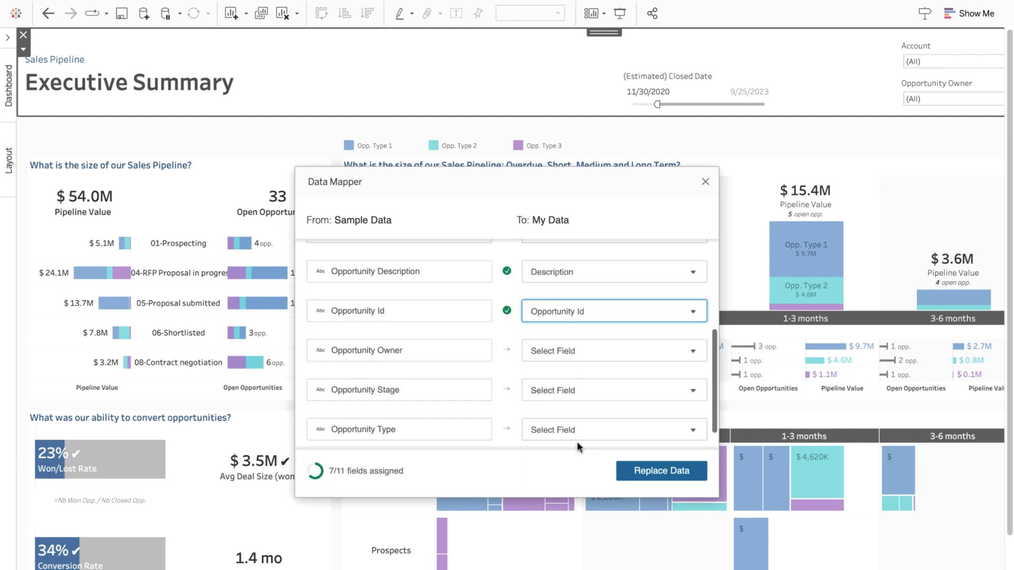
- Map Opportunity Owner, Stage, Type and Won Flag to Owner, Stage, Type and Is Won, then request Replace Data
scroll(575, 396, down, 1)
click(567, 322)
text(own)
click(568, 364)
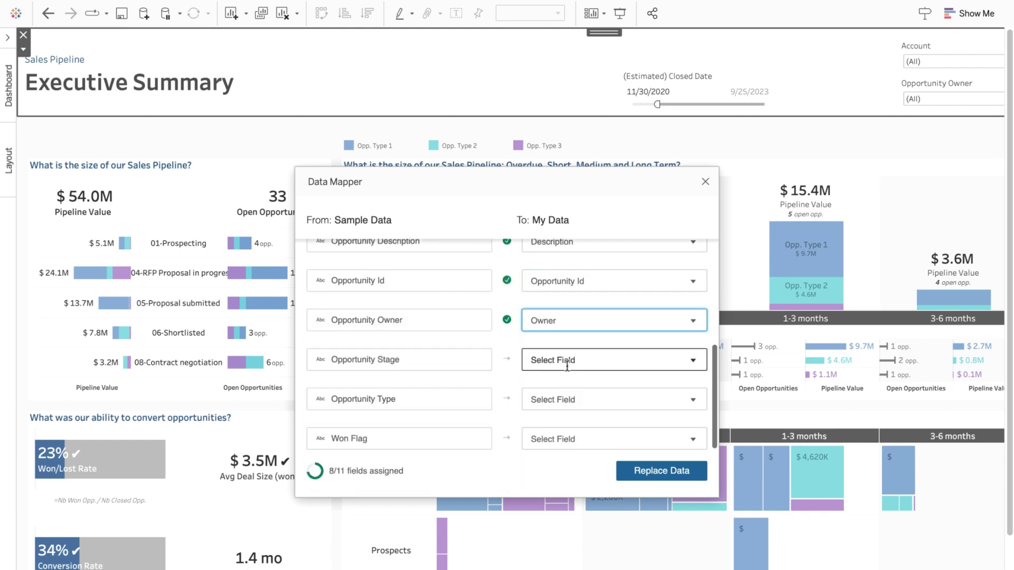
click(566, 358)
text(st)
click(561, 334)
click(557, 399)
text(ty)
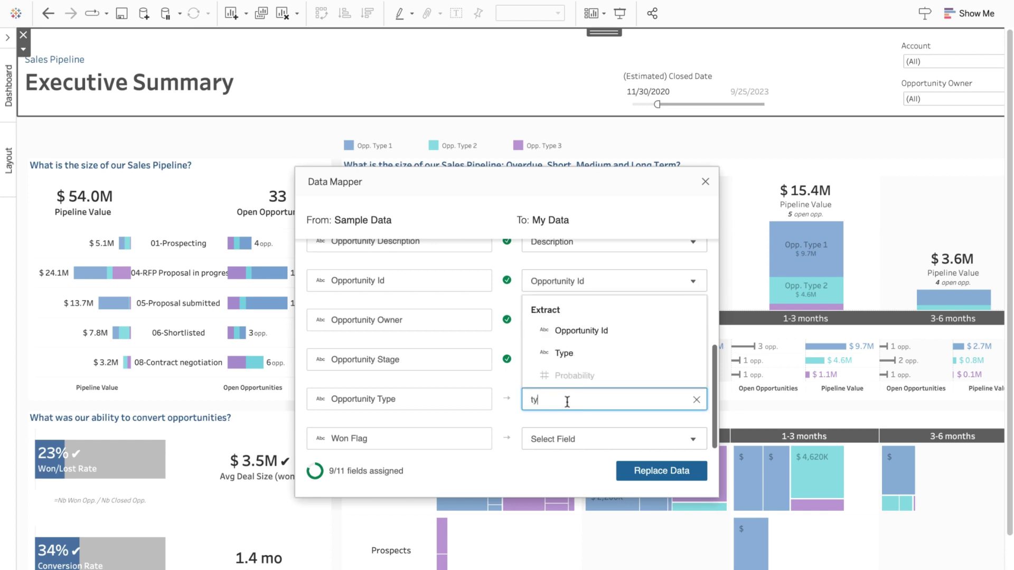
click(559, 355)
click(558, 438)
text(won)
key(Return)
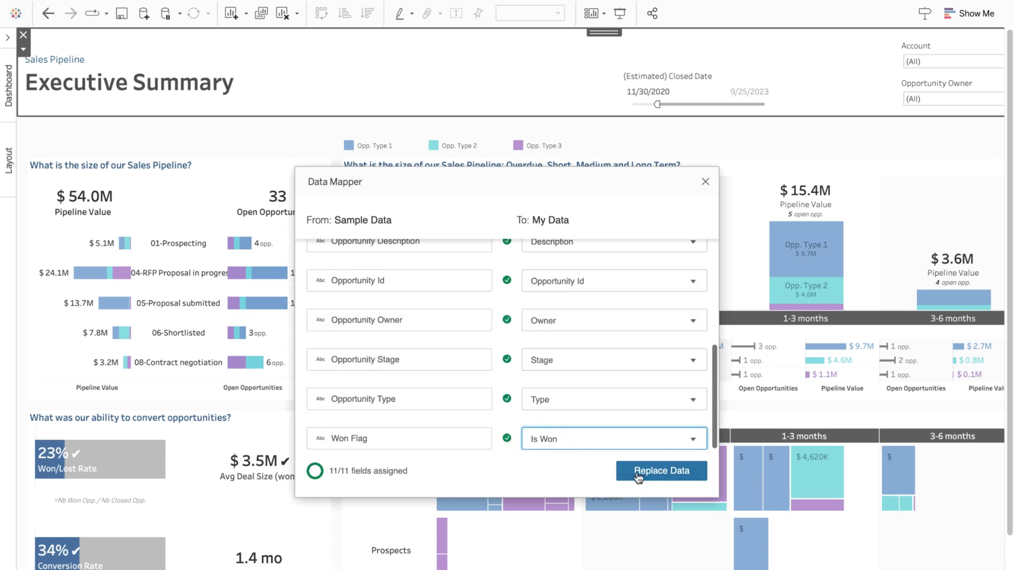
click(637, 476)
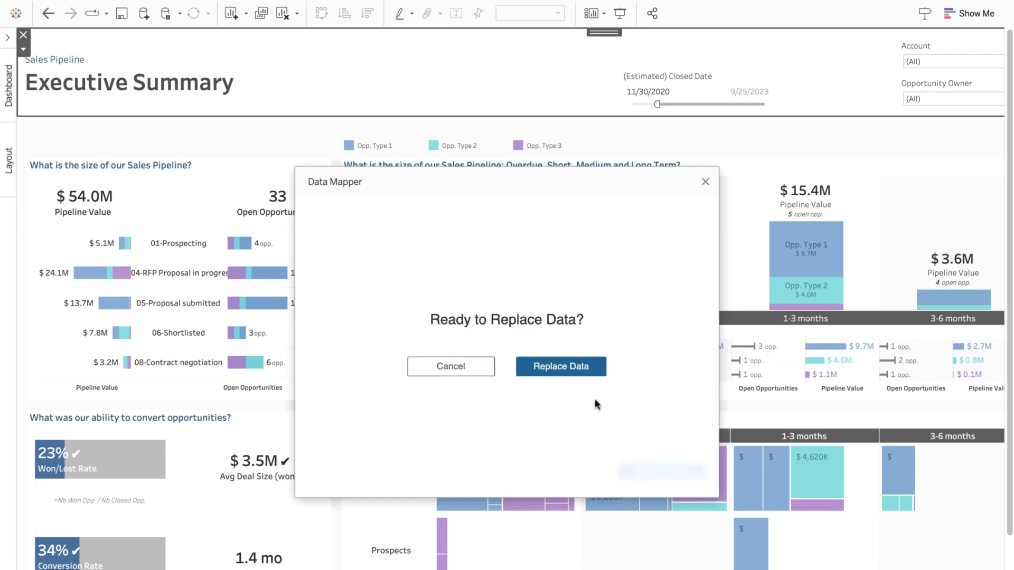
- Confirm replacing the sample data, close the Data Mapper, and dismiss its tip
click(572, 369)
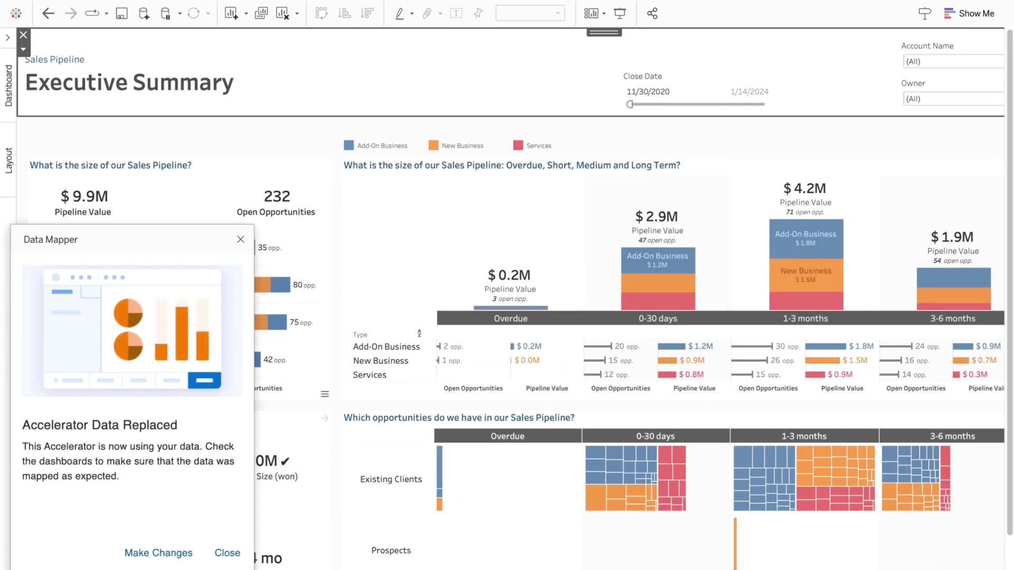
click(227, 553)
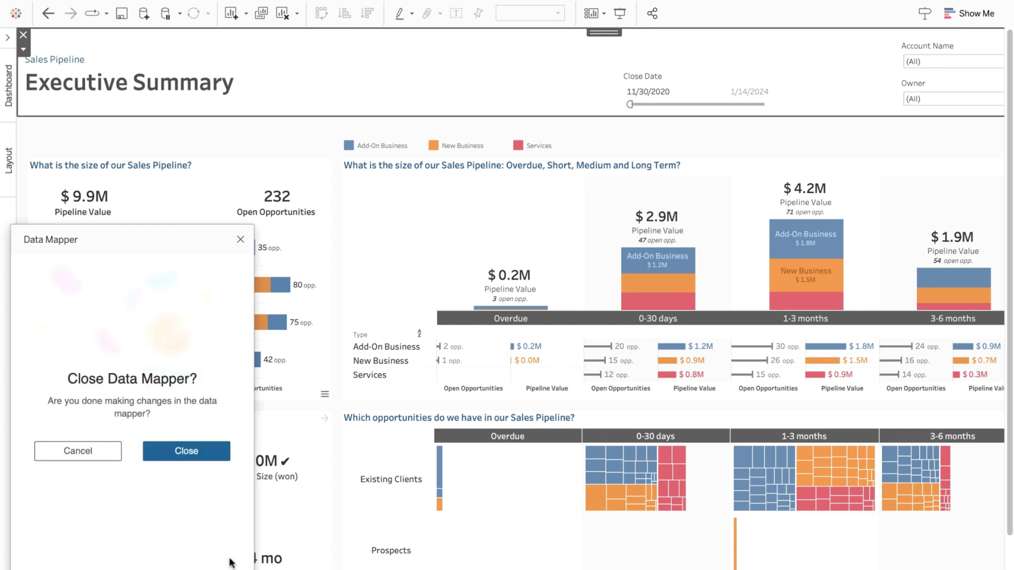
click(192, 451)
click(157, 452)
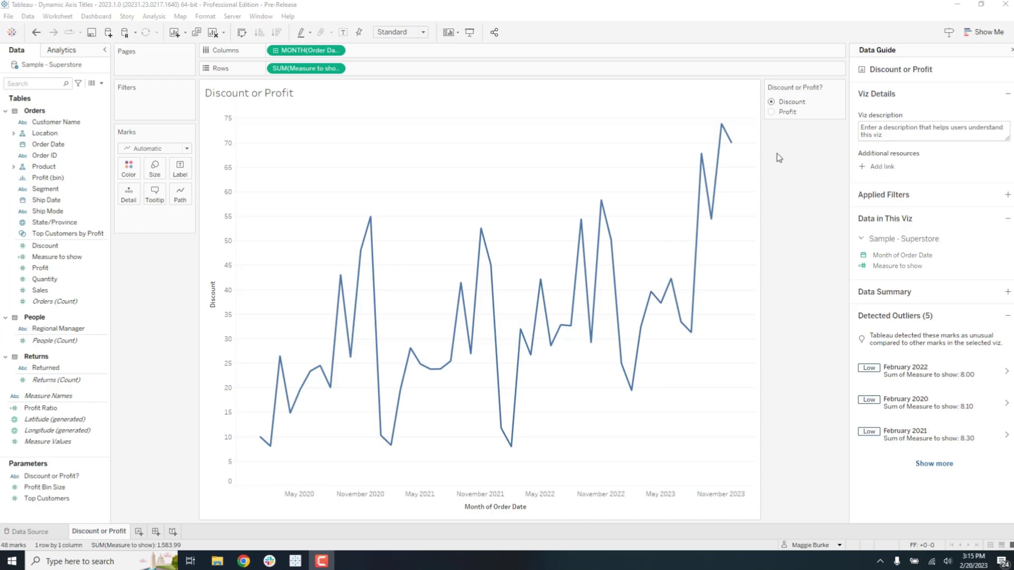
click(773, 111)
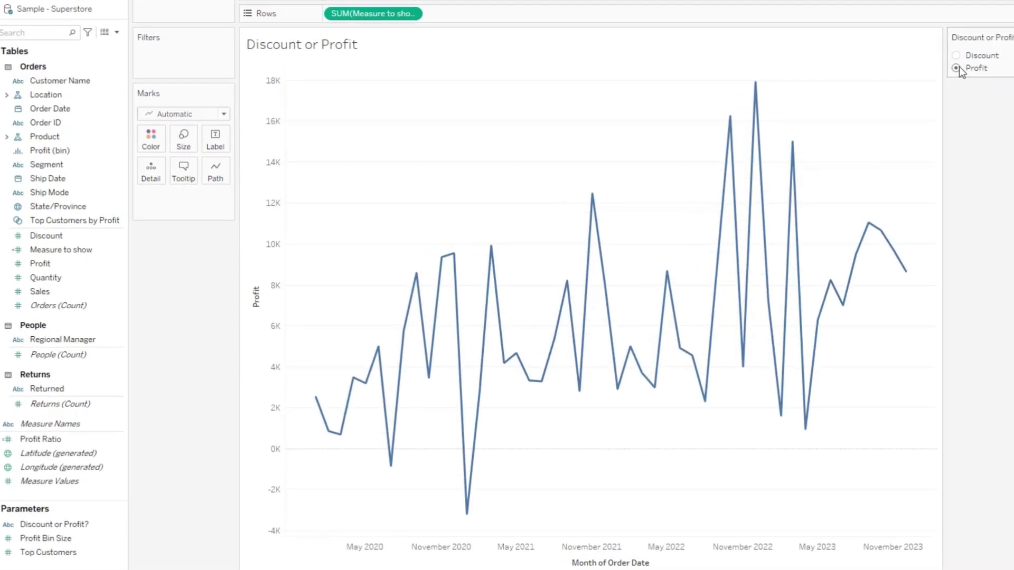
click(956, 56)
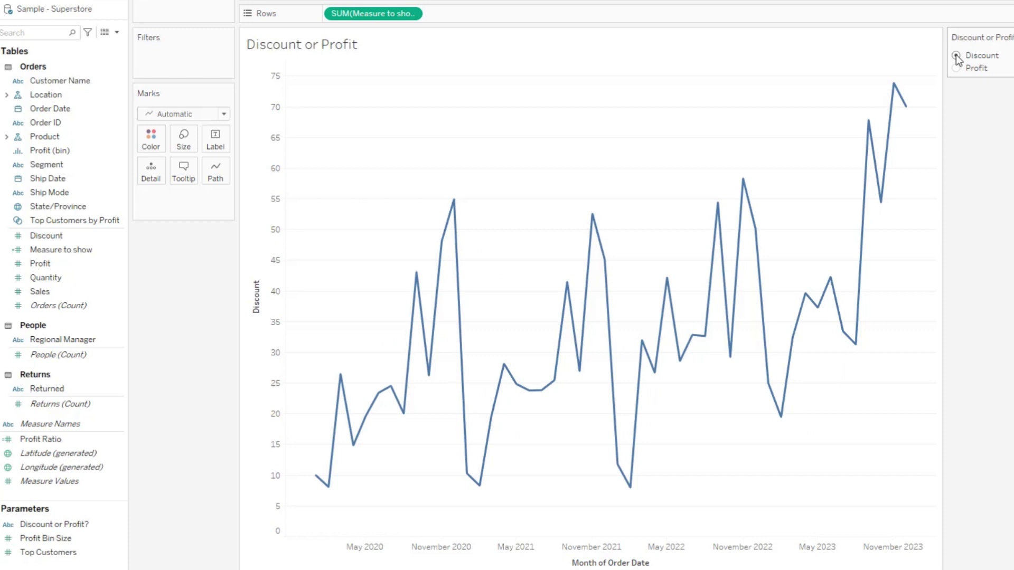
click(956, 68)
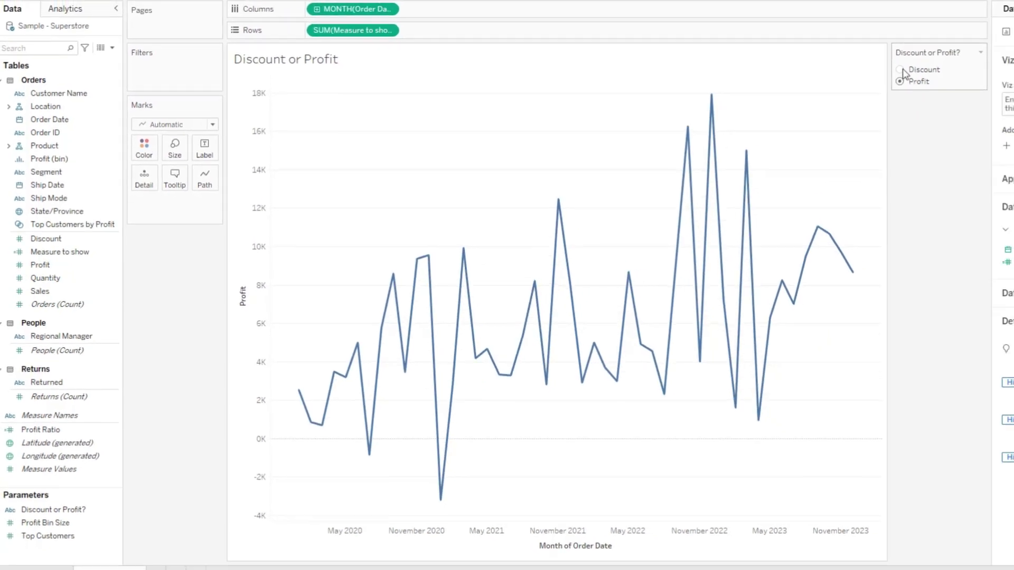
click(933, 60)
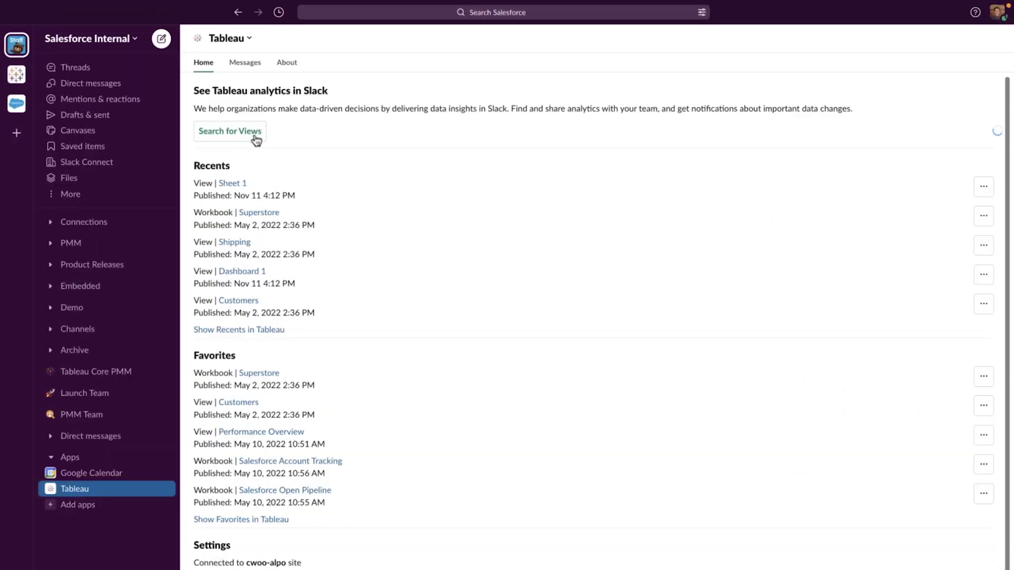
- Start a search of Tableau views and workbooks from the Tableau app's Home page in Slack
click(256, 138)
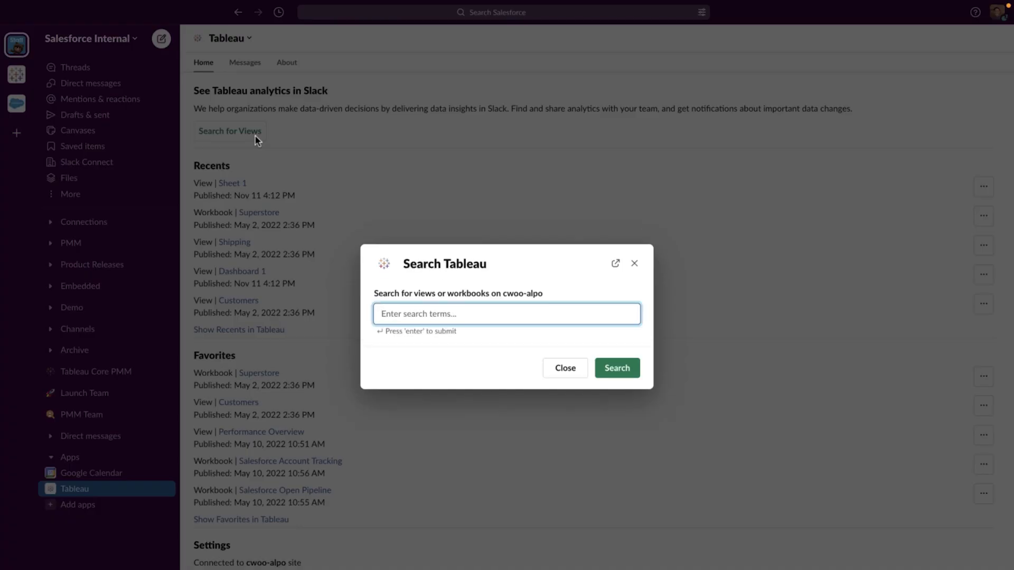
- Search 'sales' and share the first workbook to yourself with the message 'Check out our latest numbers!'
text(sales)
key(Return)
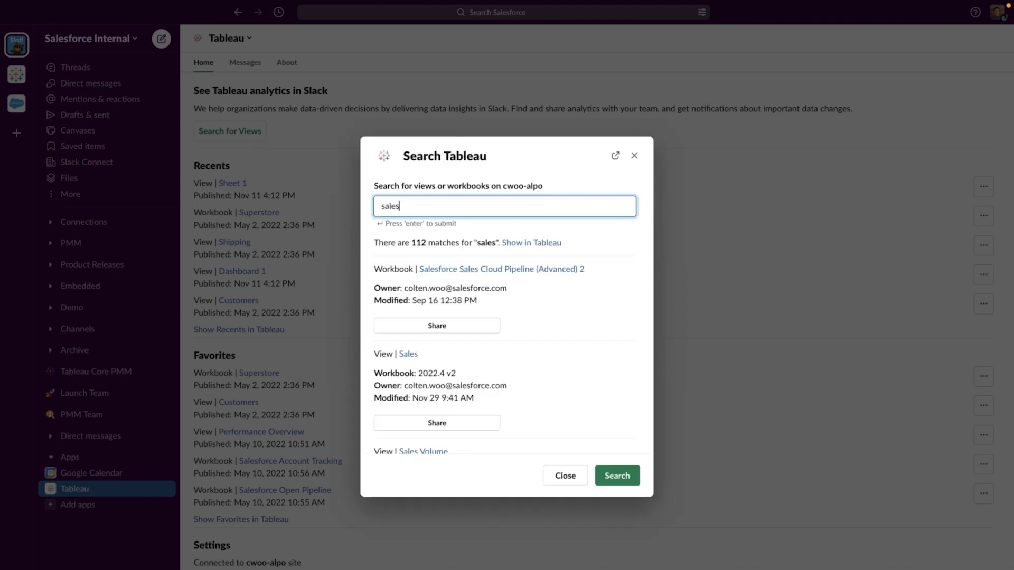
click(436, 326)
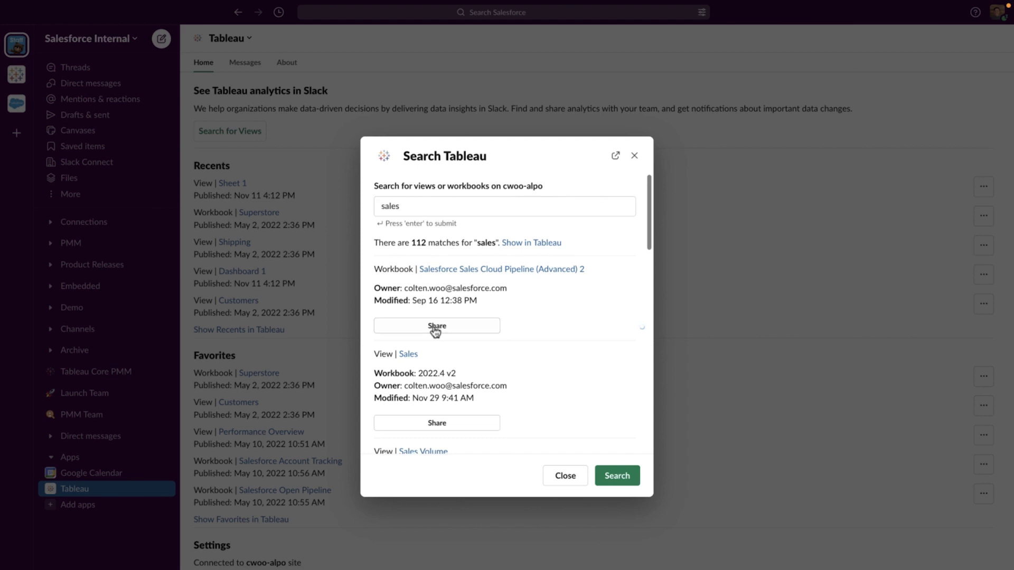
click(426, 251)
text(Check out our latest number)
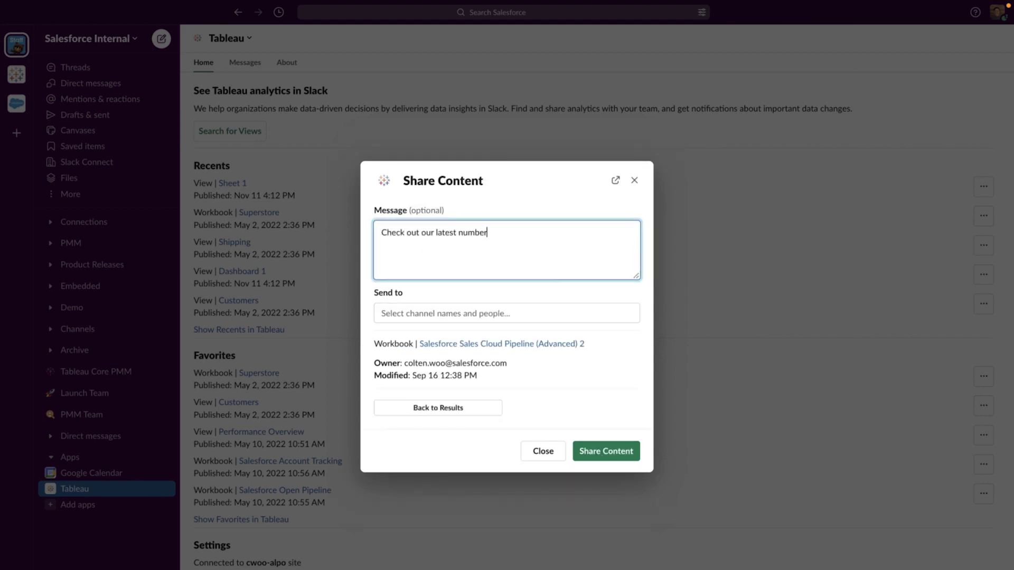
text(s!)
click(424, 313)
text(colten)
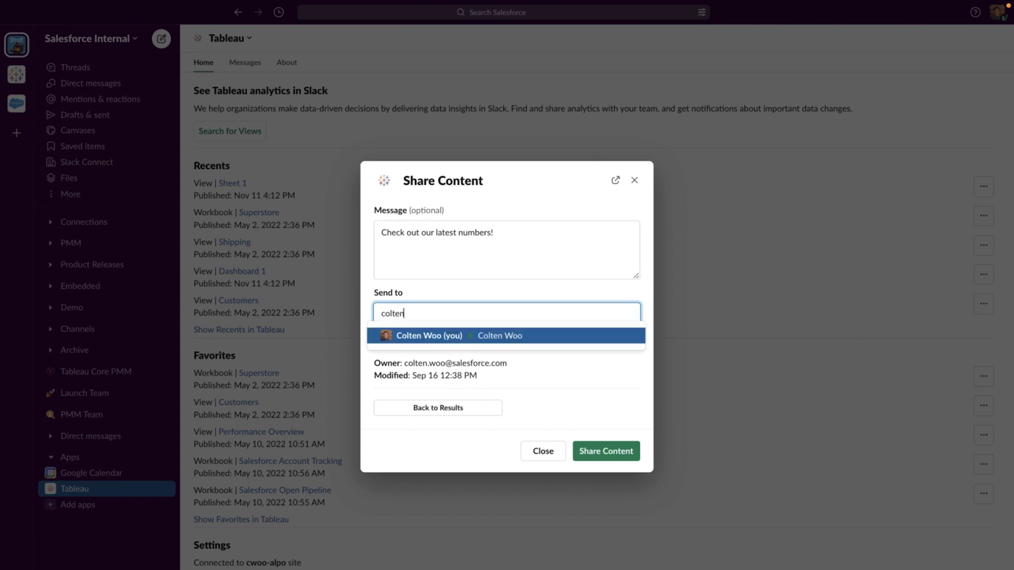
click(428, 334)
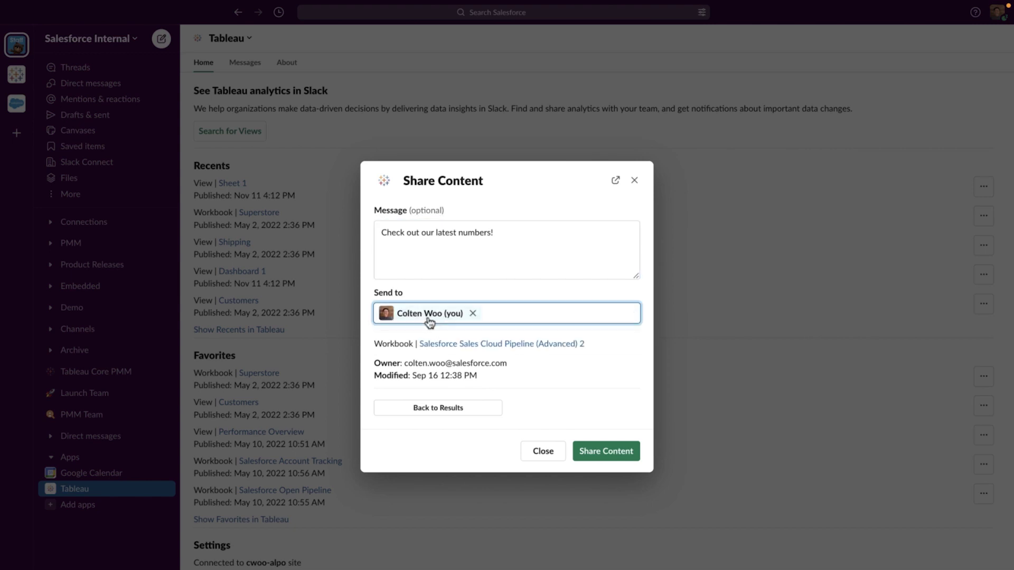
click(588, 449)
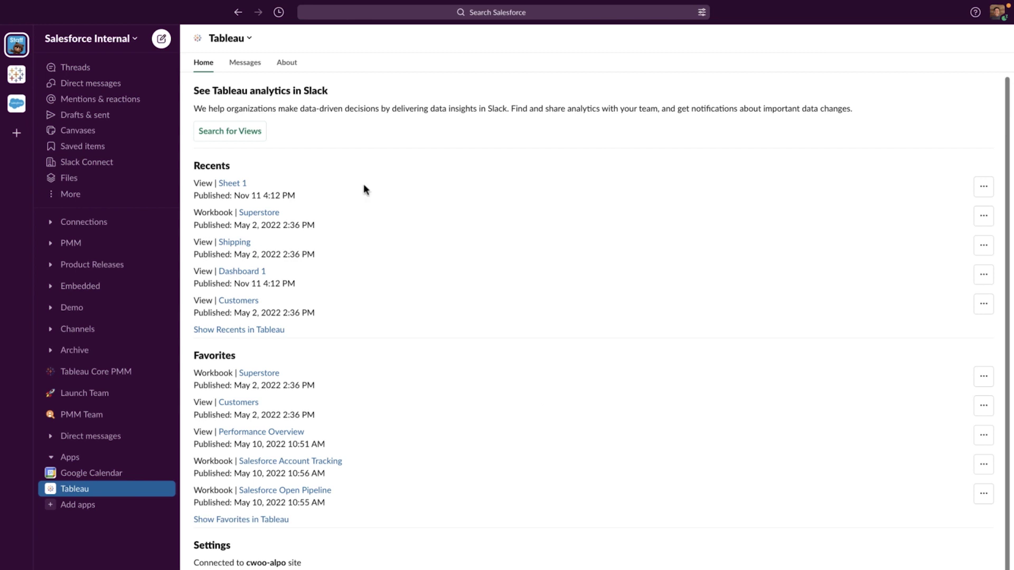
- Switch to the Tableau app's Messages tab to see the shared workbook
click(255, 68)
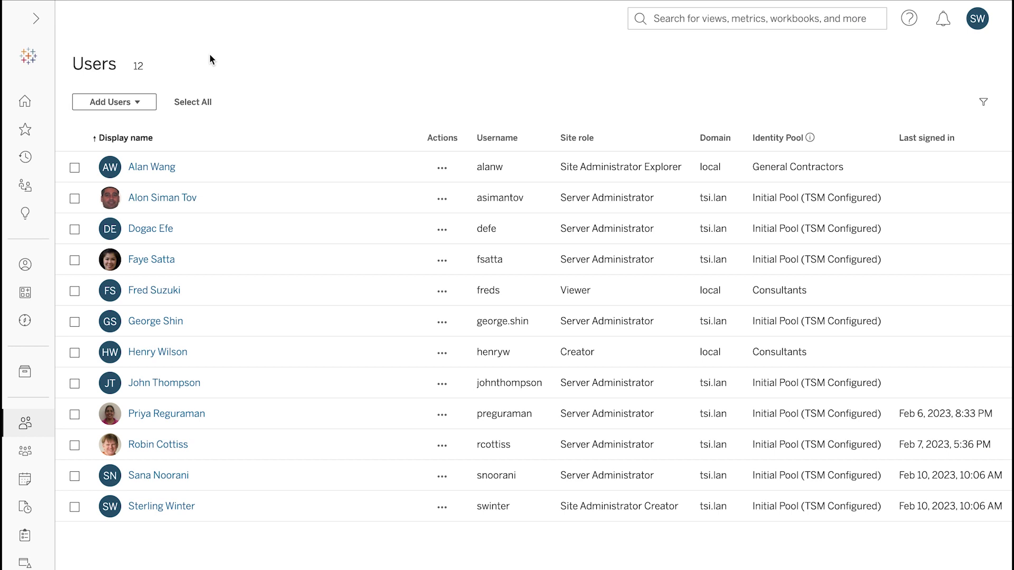
- Import an Active Directory user from the Initial Pool as Explorer (can publish)
click(138, 102)
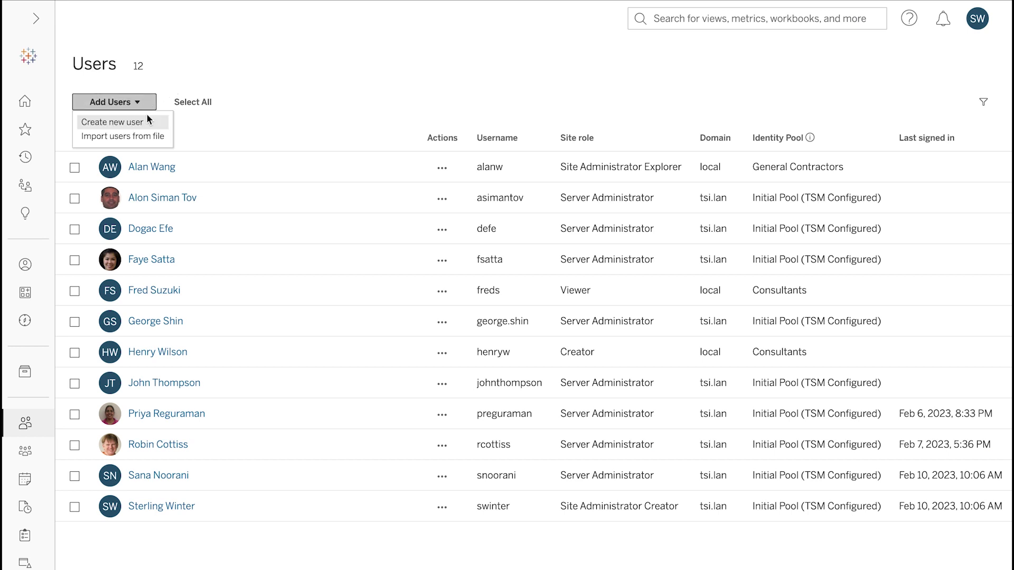
click(148, 122)
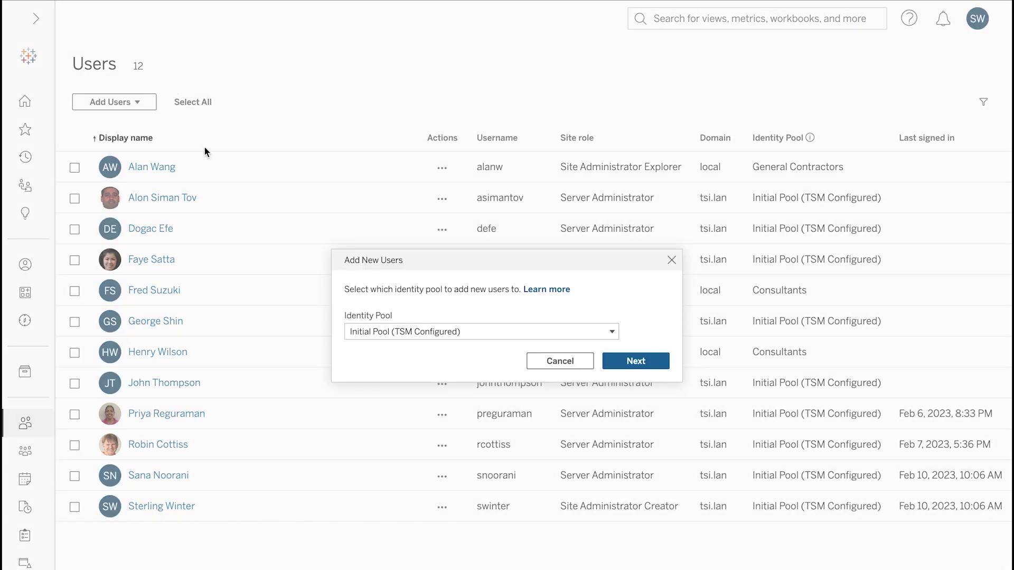
click(616, 364)
text(colten.woo)
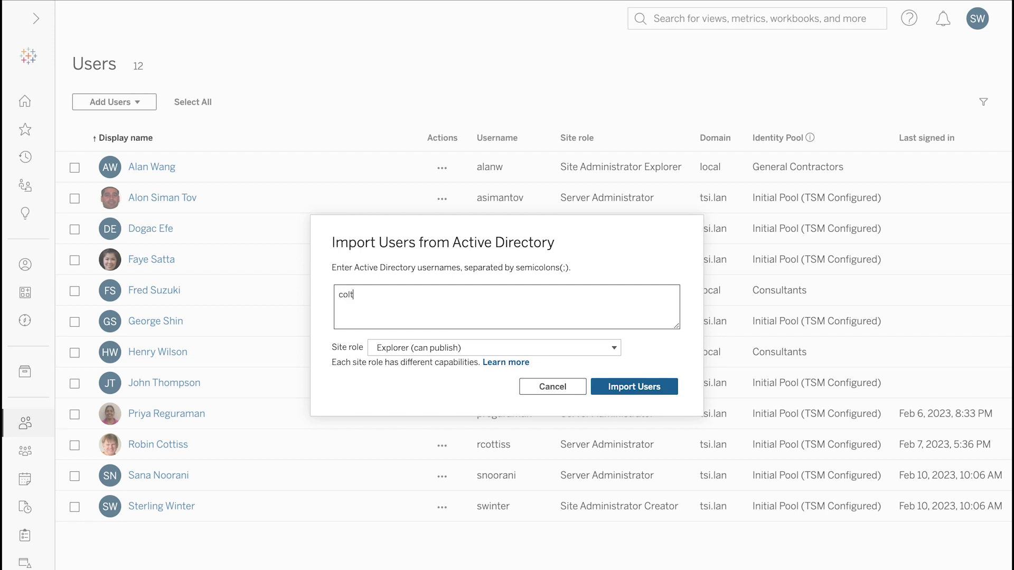
click(672, 387)
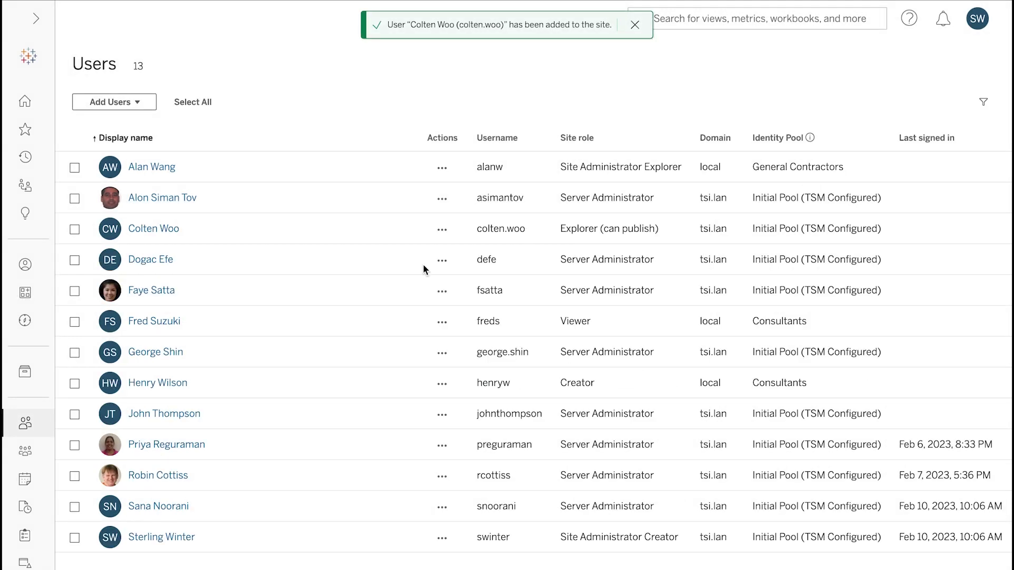
click(134, 103)
- Create a Consultants-pool user with a pasted e-mail username and a display name
click(141, 123)
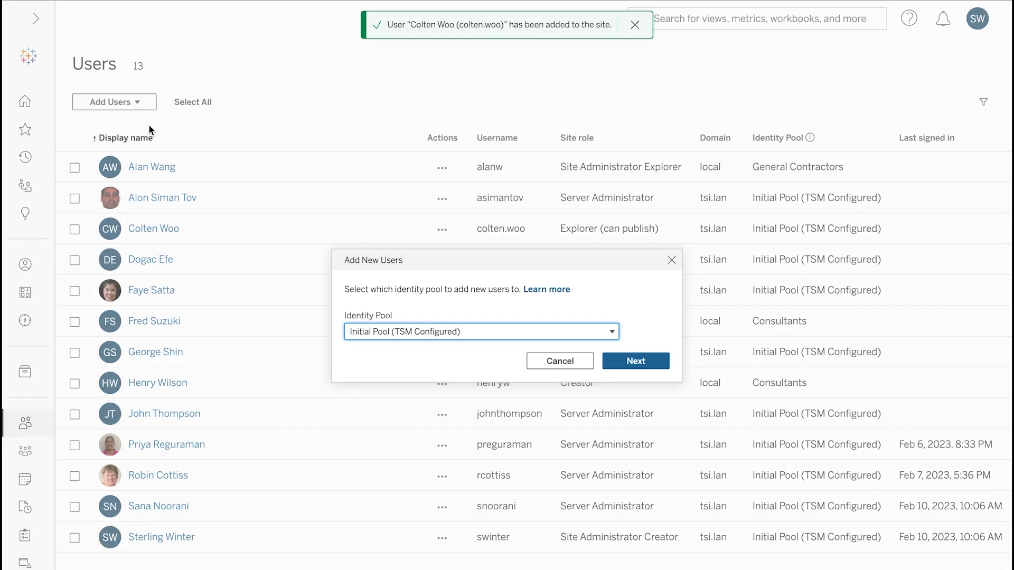
click(478, 331)
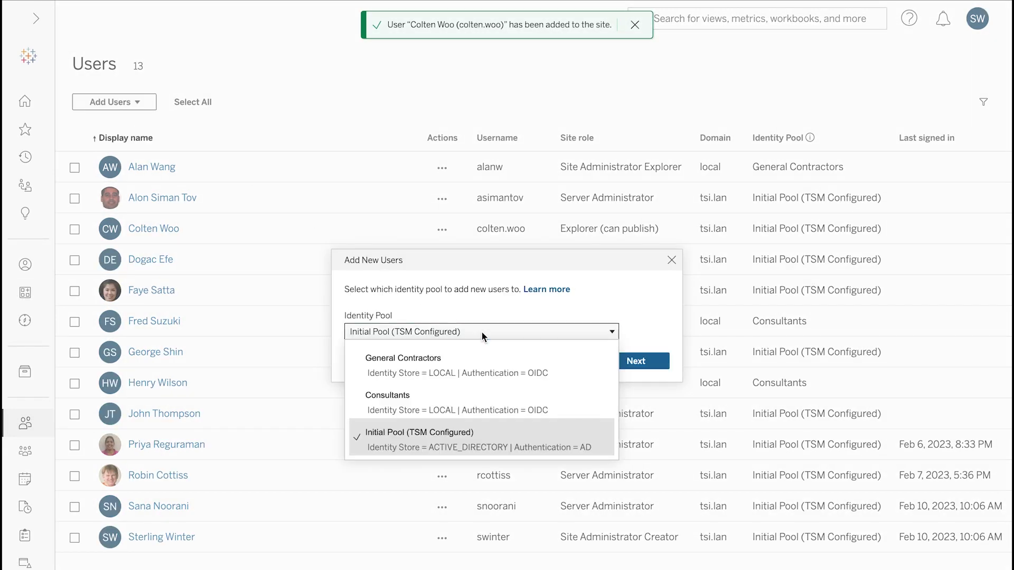
click(468, 395)
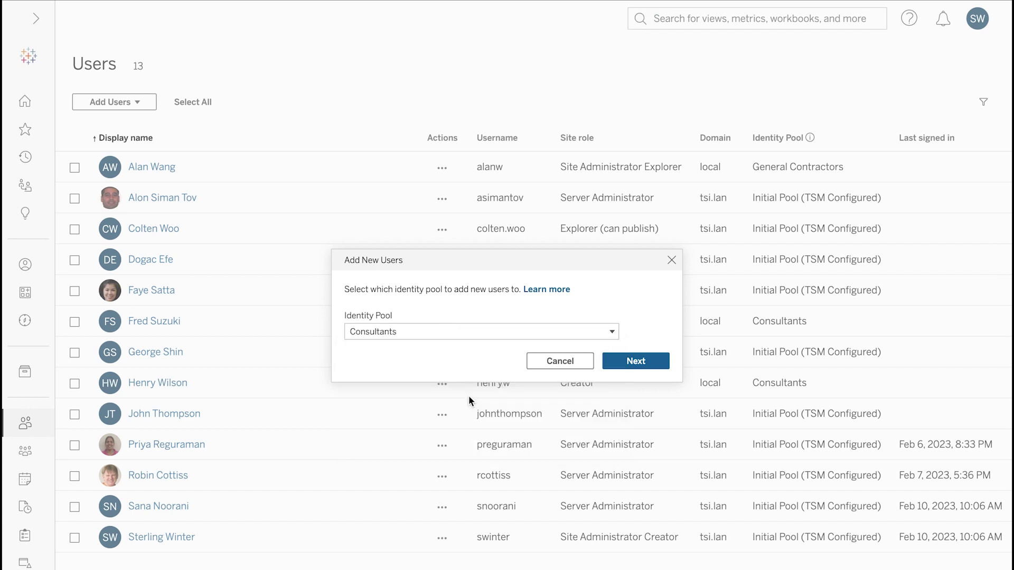
click(609, 363)
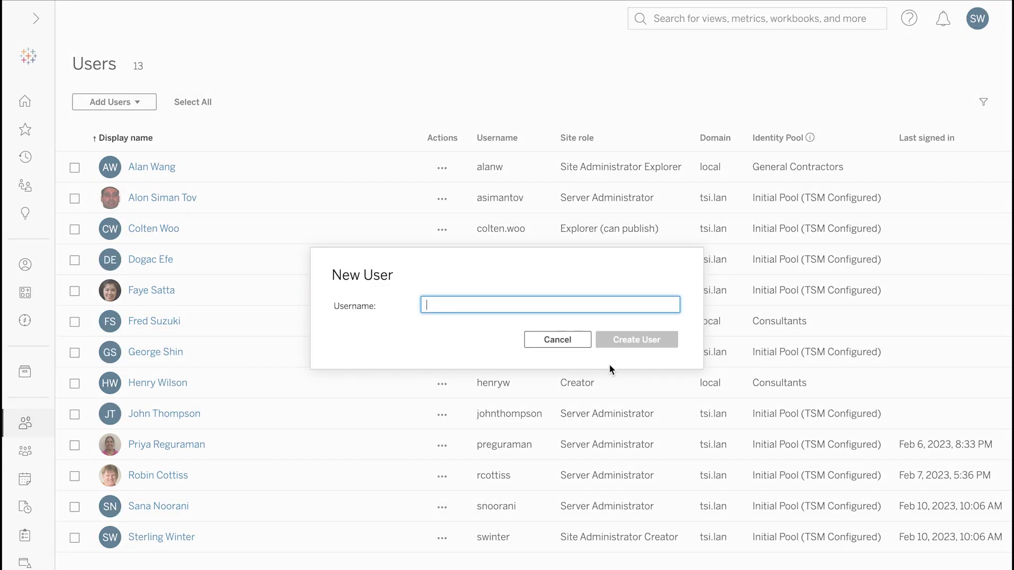
key(ctrl+v)
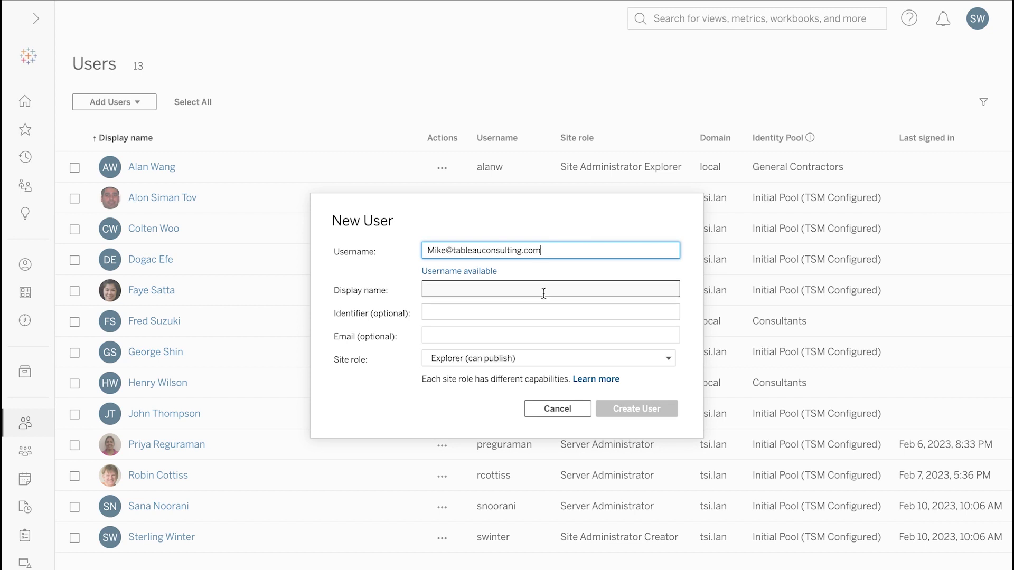
click(544, 291)
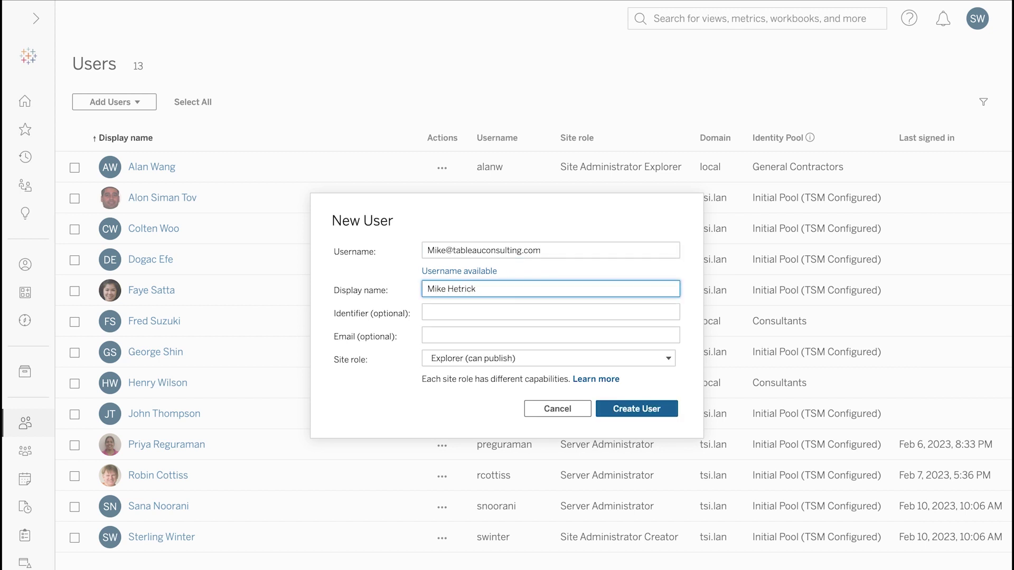
click(631, 411)
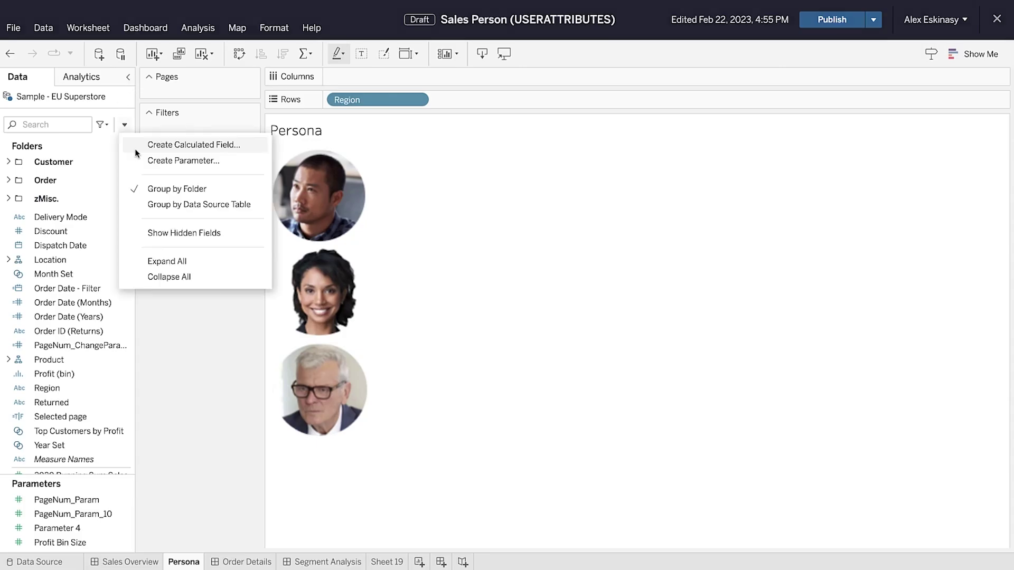
- Create the Team Filter calculated field with formula USERATTRIBUTE("Team") = [Region]
click(159, 146)
text(Te)
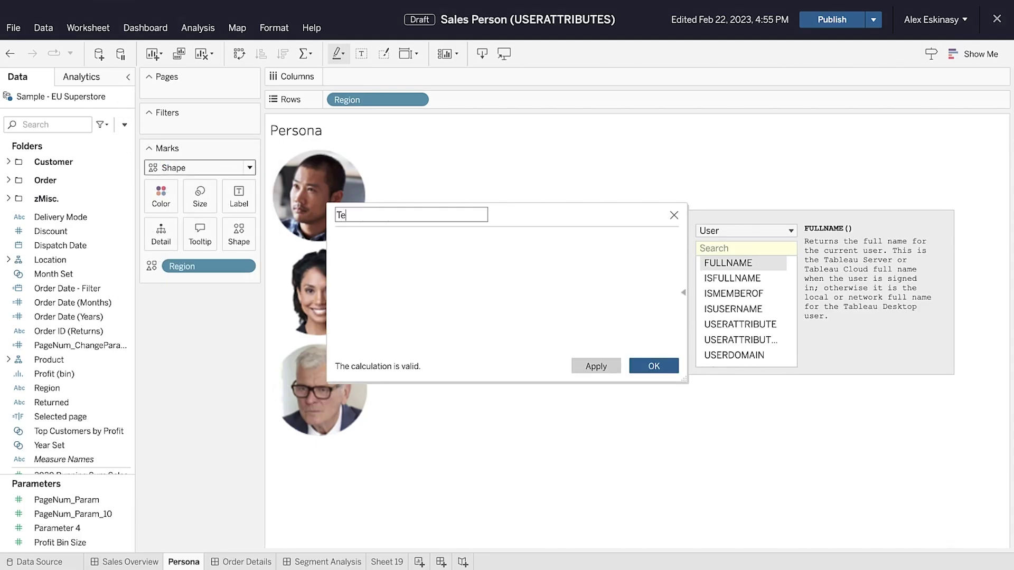
text(am Filter)
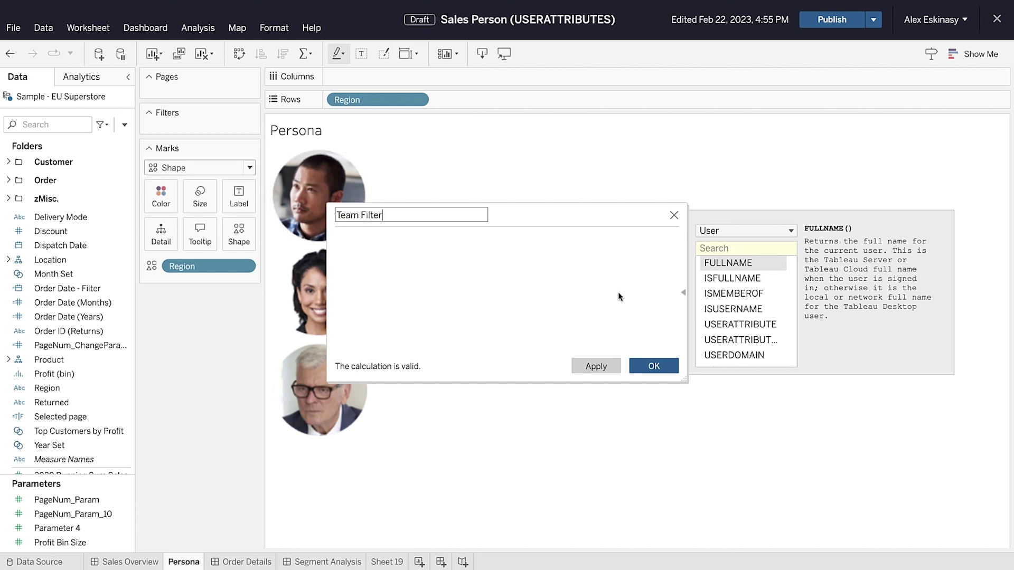
click(710, 324)
double_click(711, 324)
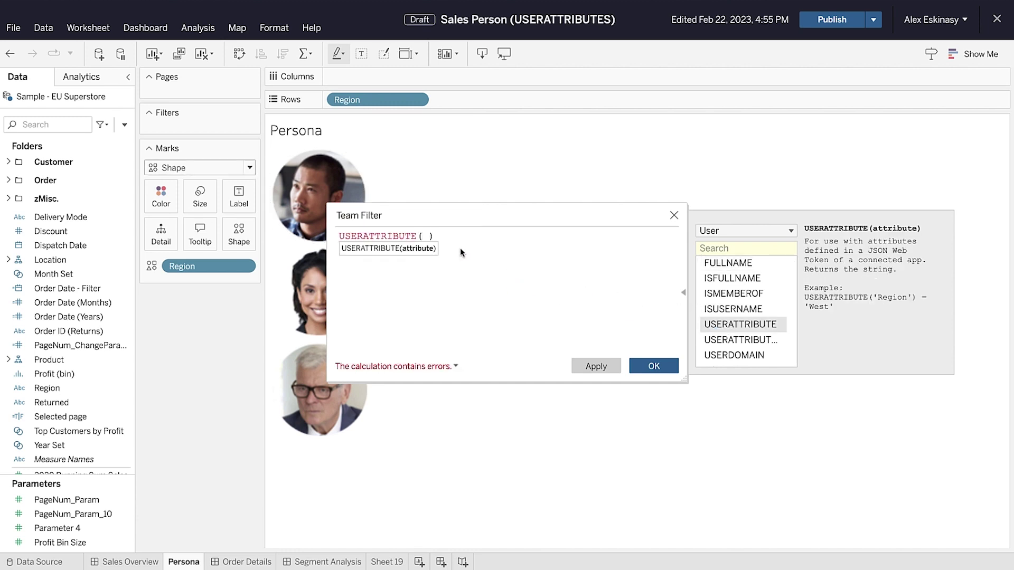
text("Team")
click(477, 236)
text(=)
drag(126, 387, 583, 294)
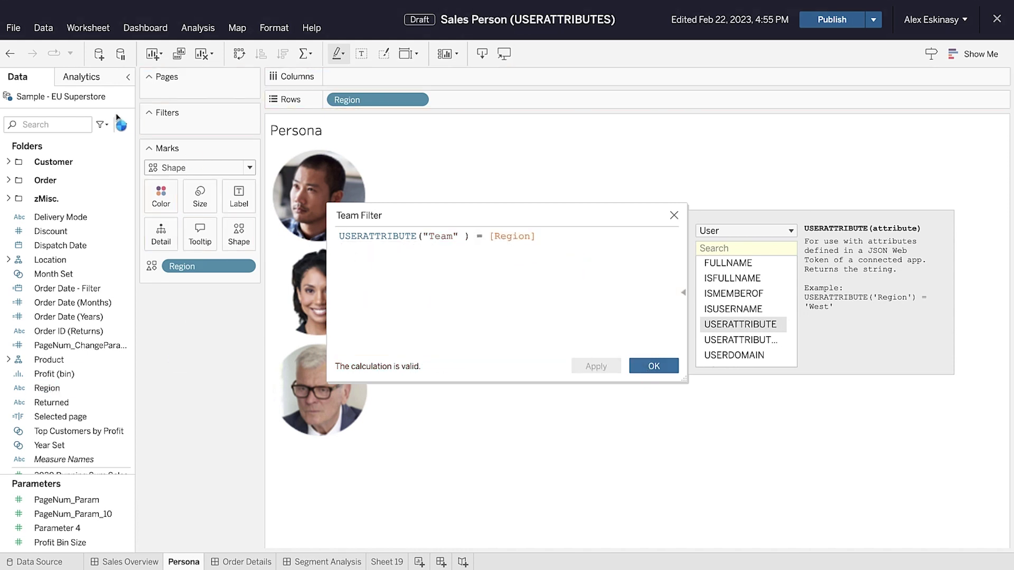
click(654, 366)
- Add Team Filter as a data source filter
click(127, 96)
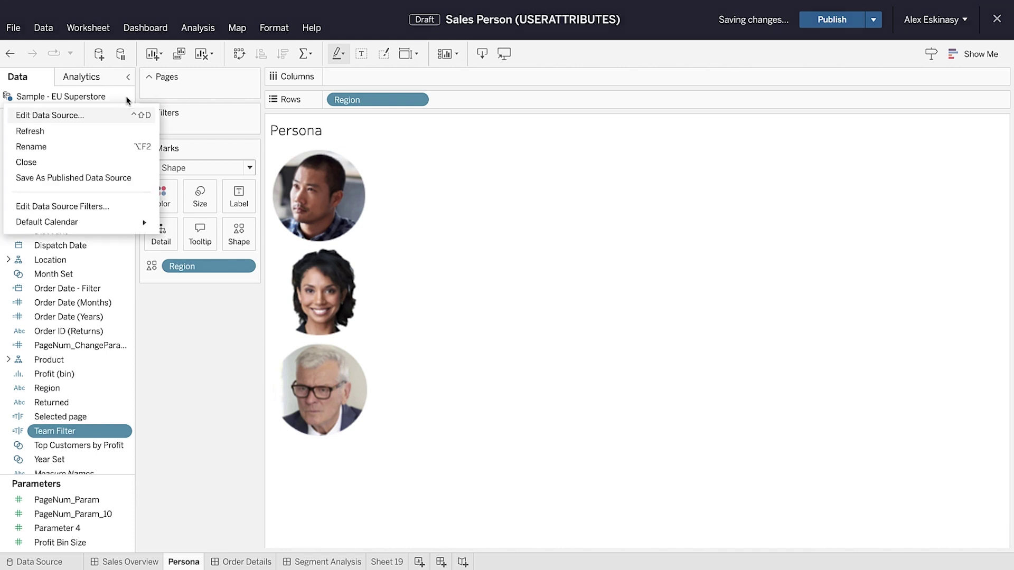
click(108, 207)
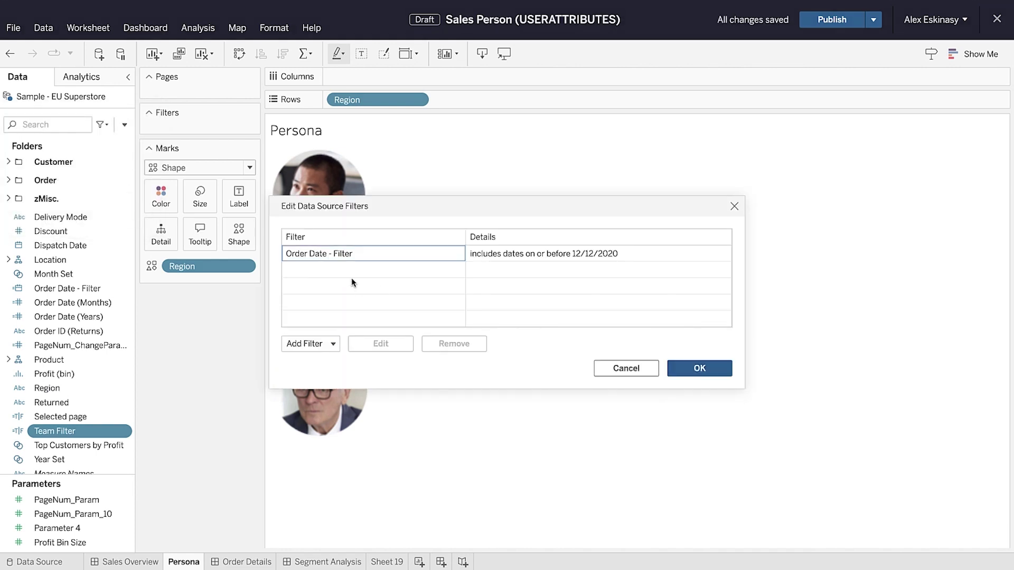
click(333, 344)
text(tea)
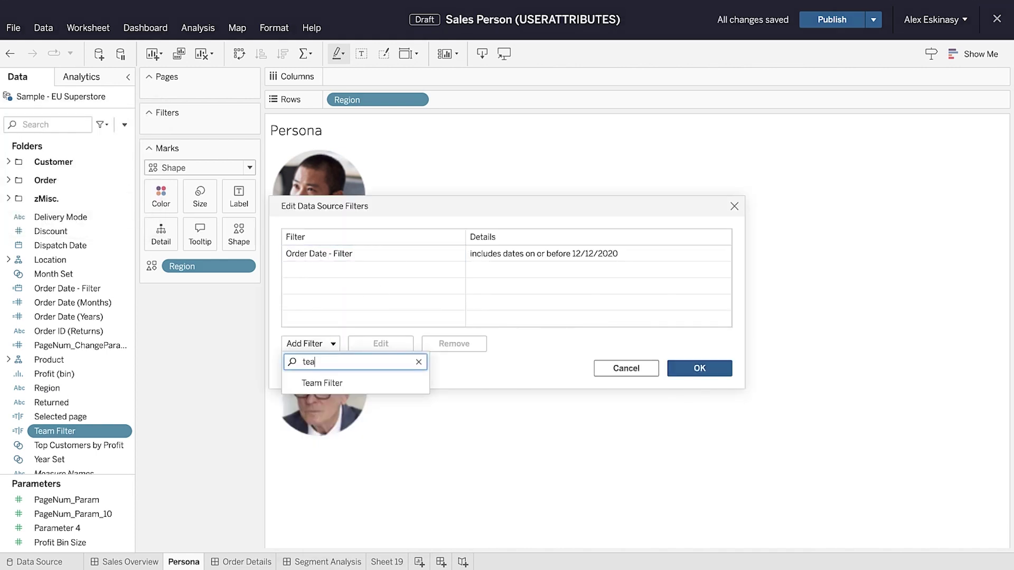
click(340, 384)
click(693, 376)
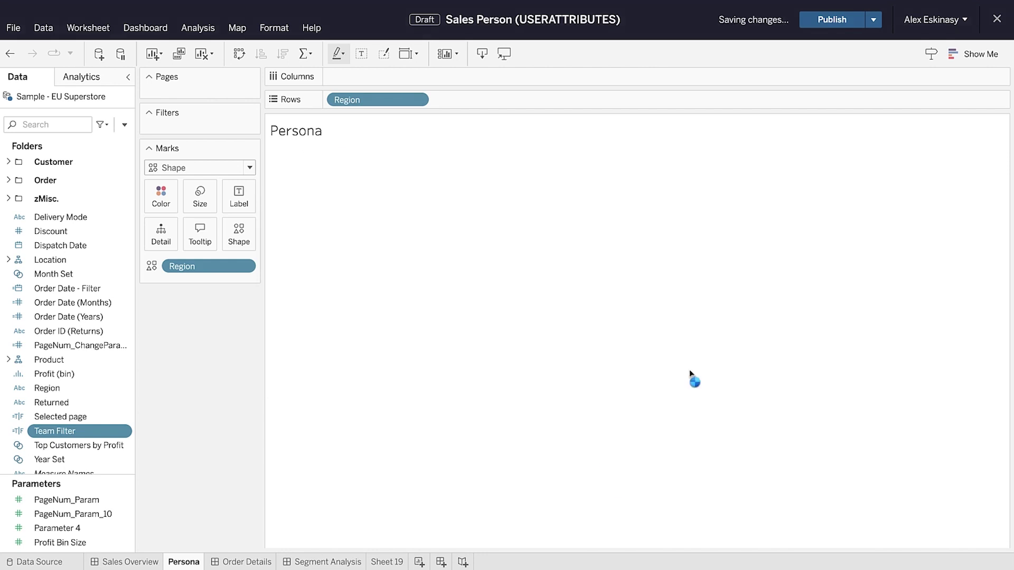
- Publish the workbook from the Sales Overview dashboard to the server
click(131, 562)
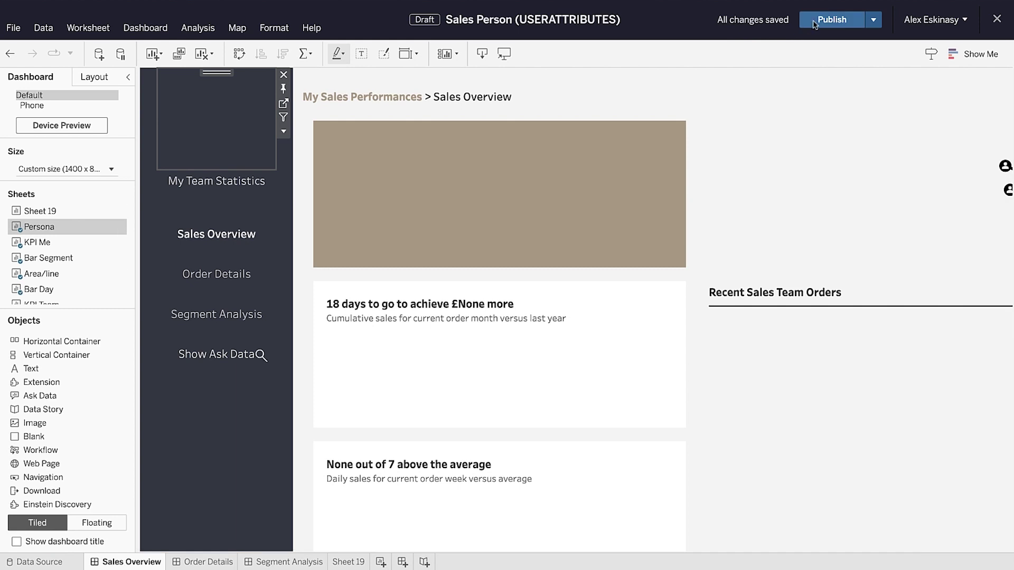
click(816, 21)
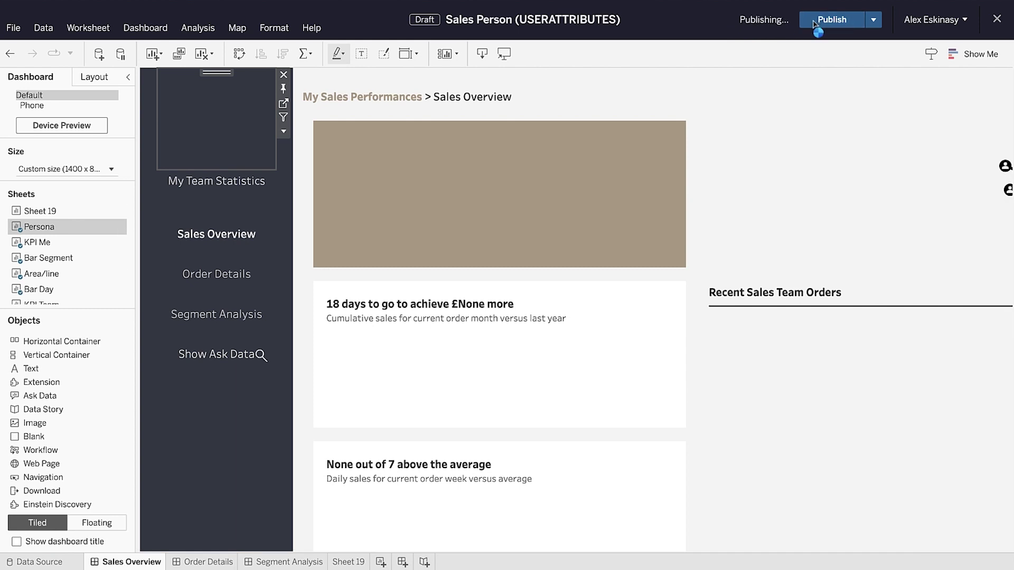
key(ctrl+Left)
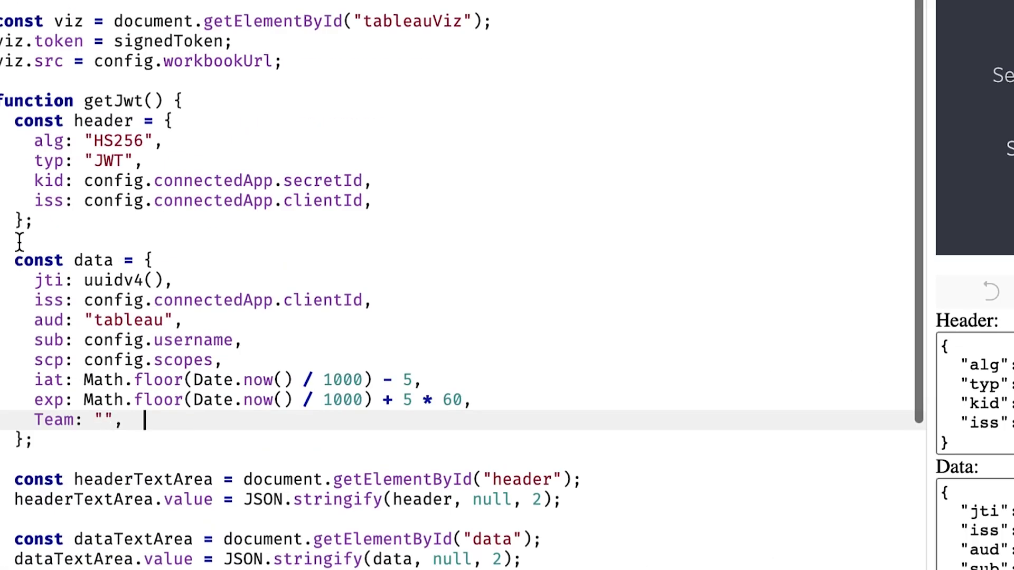
- Locate the Team claim in getJwt's data object in index.html and select its value for editing
click(54, 276)
drag(16, 102, 249, 423)
click(192, 446)
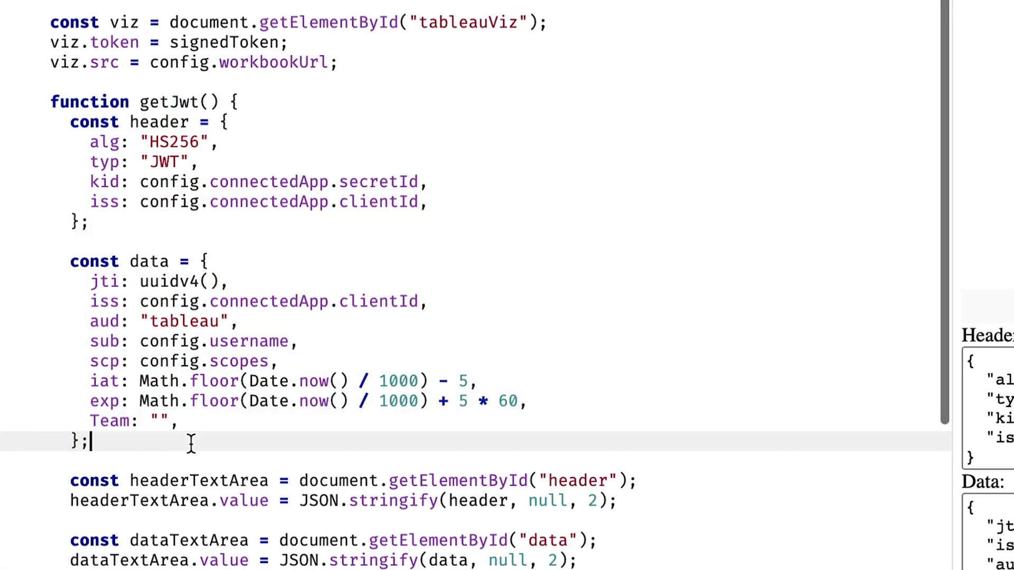
drag(169, 421, 87, 421)
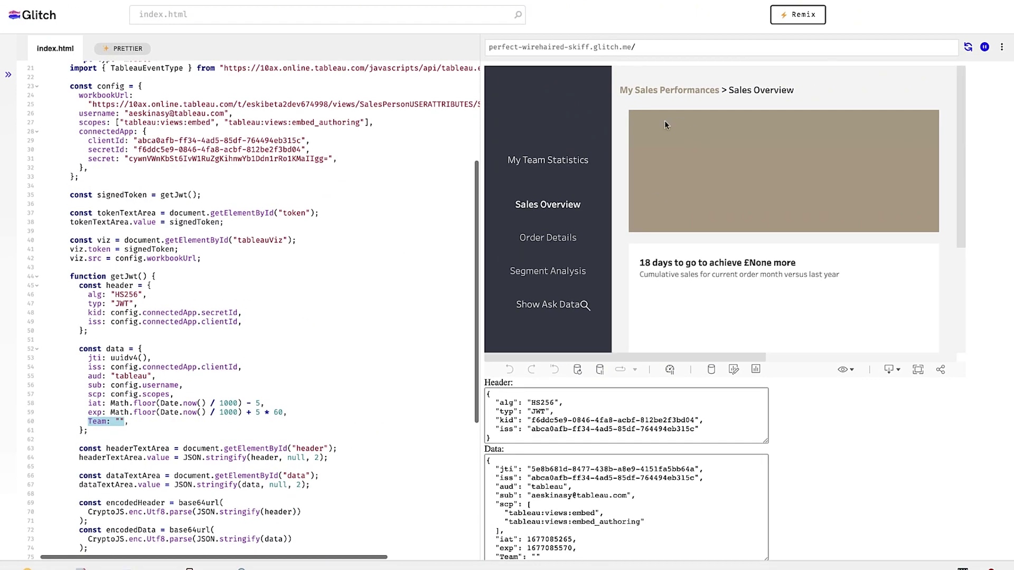
click(119, 423)
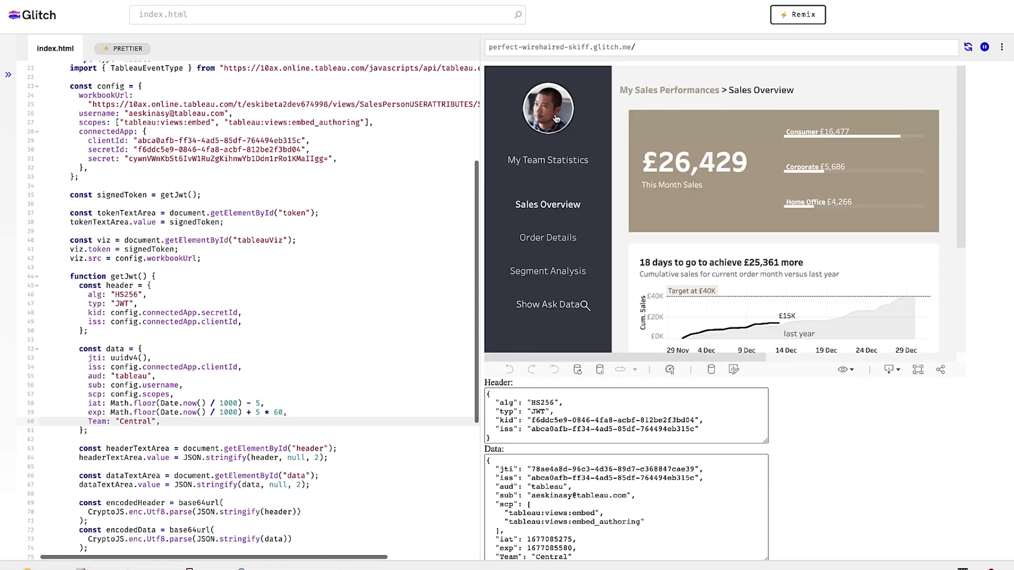
double_click(133, 421)
- Set the line 60 Team claim to "South" (dashboard shows £12,146), then to "North"
text(South)
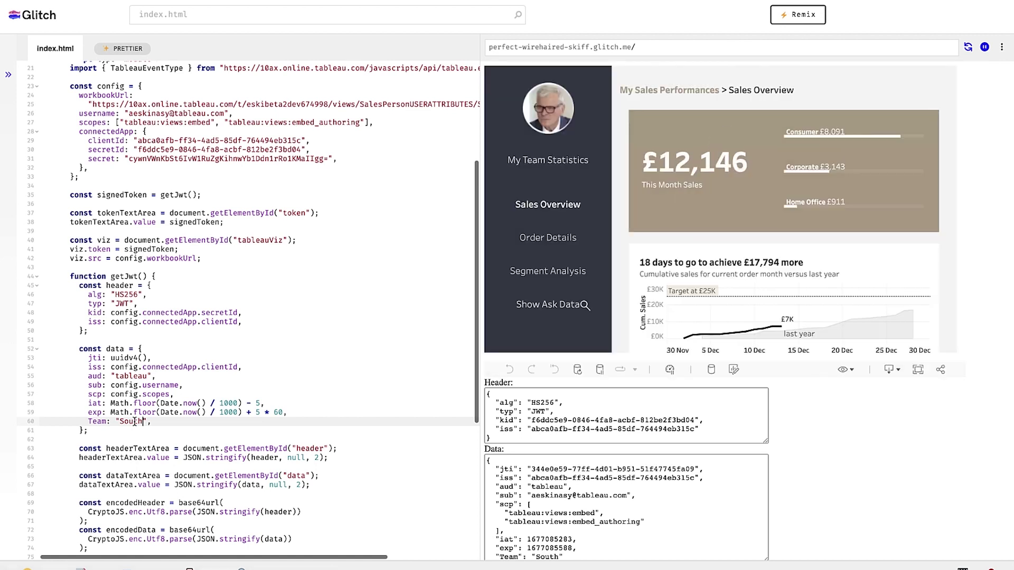
double_click(134, 421)
text(Nor)
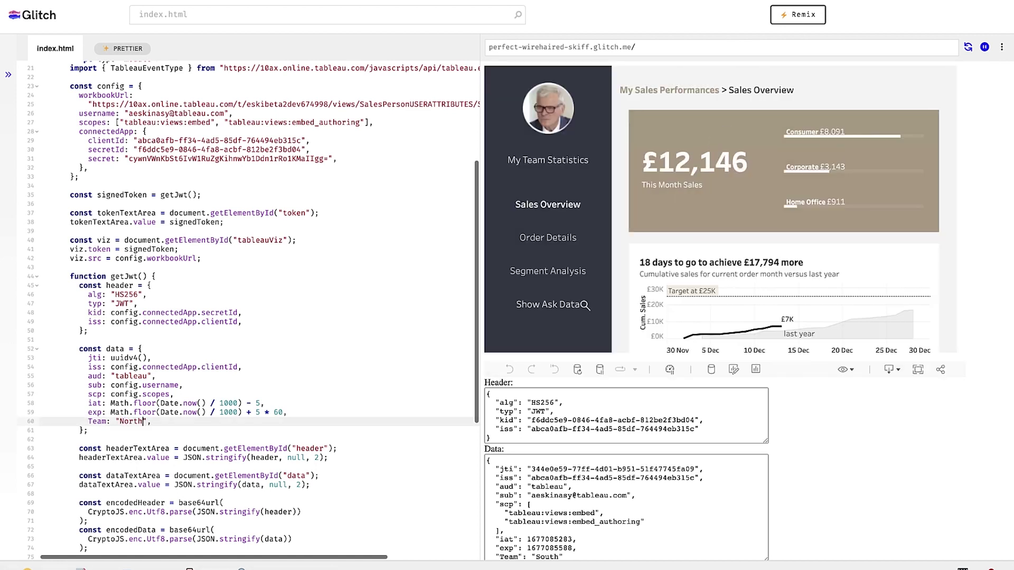